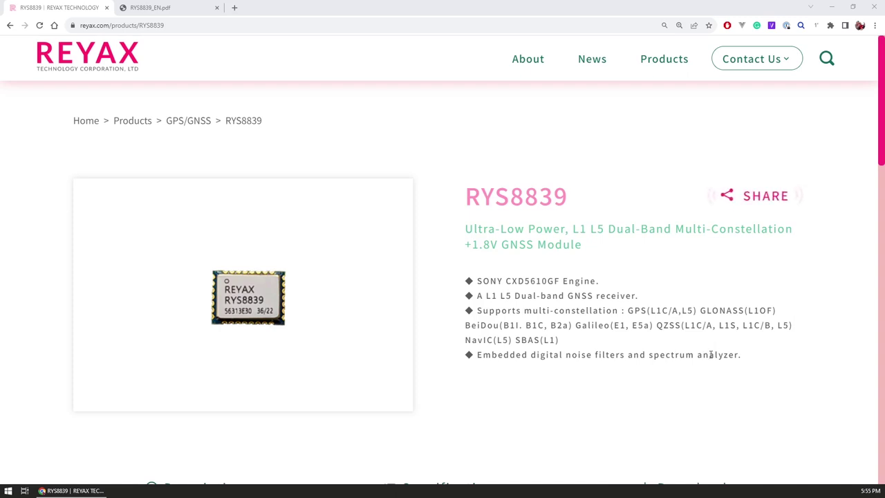
Step: Switch to the RYS8839_EN.pdf datasheet tab and scroll down to its Datasheet heading
{"action": "key", "text": "ctrl+Tab"}
{"action": "scroll", "coordinate": [435, 185], "scroll_direction": "down", "scroll_amount": 5}
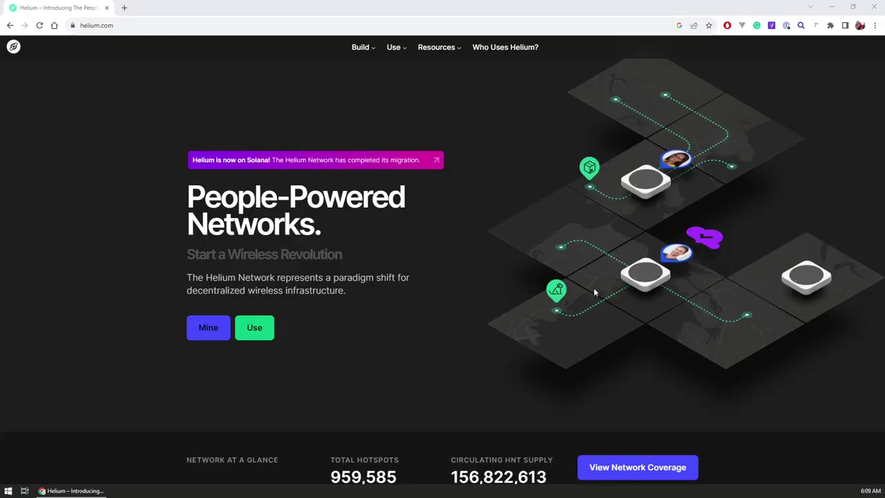
Step: Pan and zoom the Helium hotspot map onto the Bitola cluster and the hotspots south of it
{"action": "scroll", "coordinate": [474, 255], "scroll_direction": "down", "scroll_amount": 1}
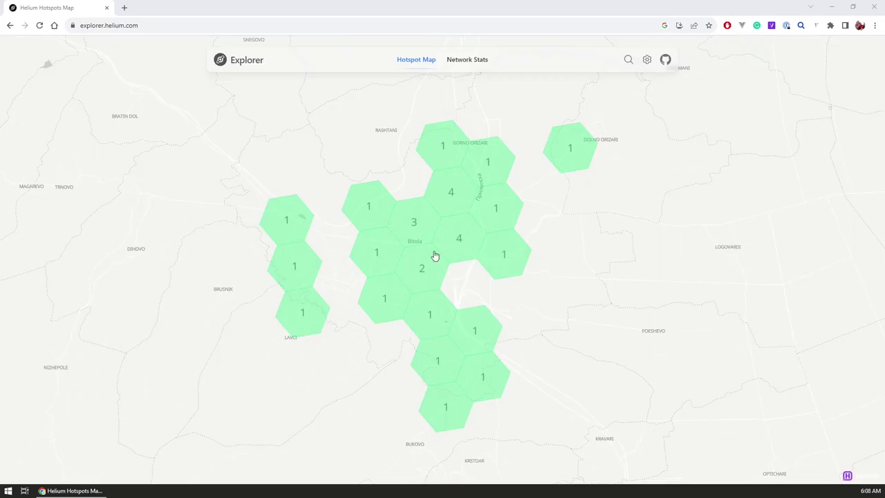
{"action": "left_click_drag", "start_coordinate": [435, 256], "coordinate": [459, 240]}
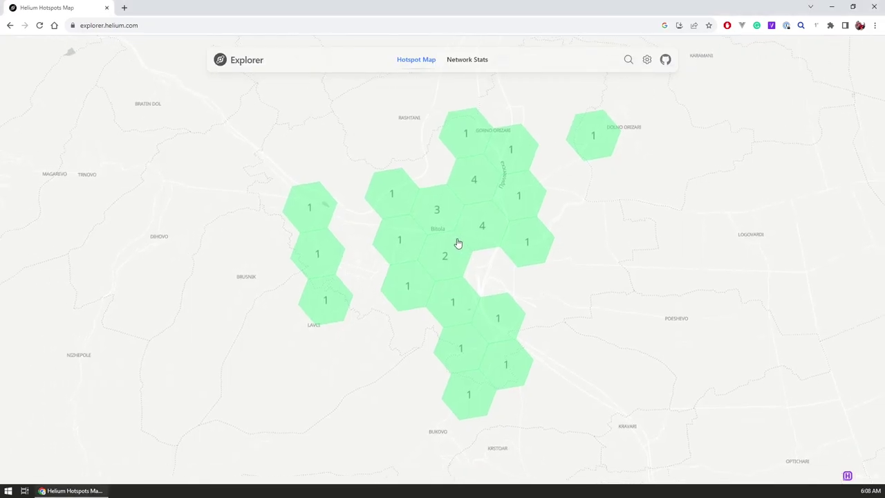
{"action": "scroll", "coordinate": [457, 250], "scroll_direction": "up", "scroll_amount": 3}
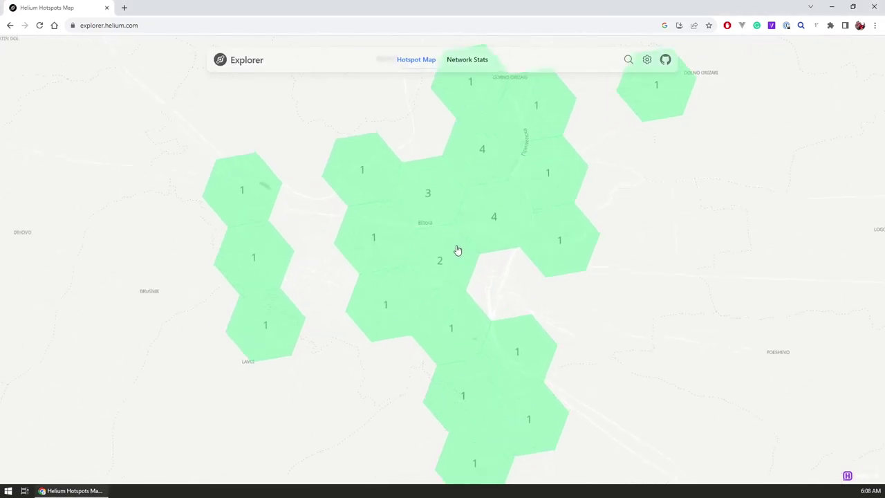
{"action": "left_click_drag", "start_coordinate": [457, 250], "coordinate": [462, 290]}
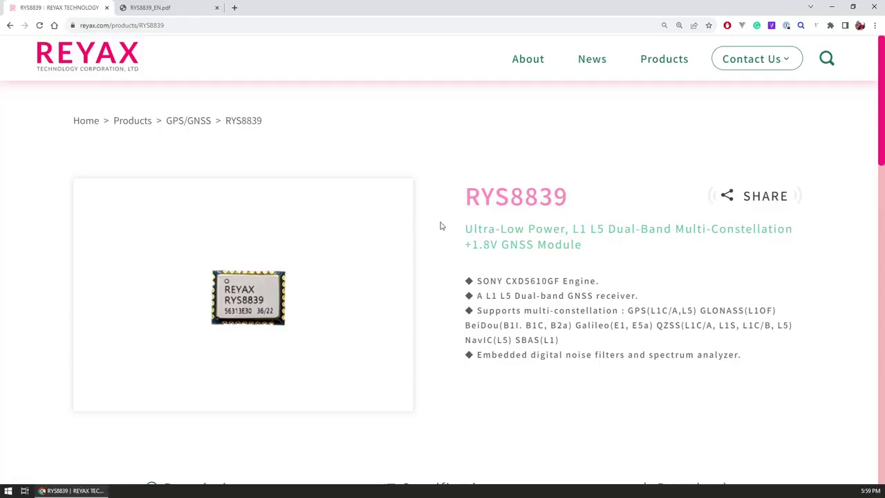
Step: Scroll the RYS8839 product page down through the Specification tables
{"action": "scroll", "coordinate": [441, 226], "scroll_direction": "down", "scroll_amount": 6}
{"action": "scroll", "coordinate": [441, 226], "scroll_direction": "down", "scroll_amount": 2}
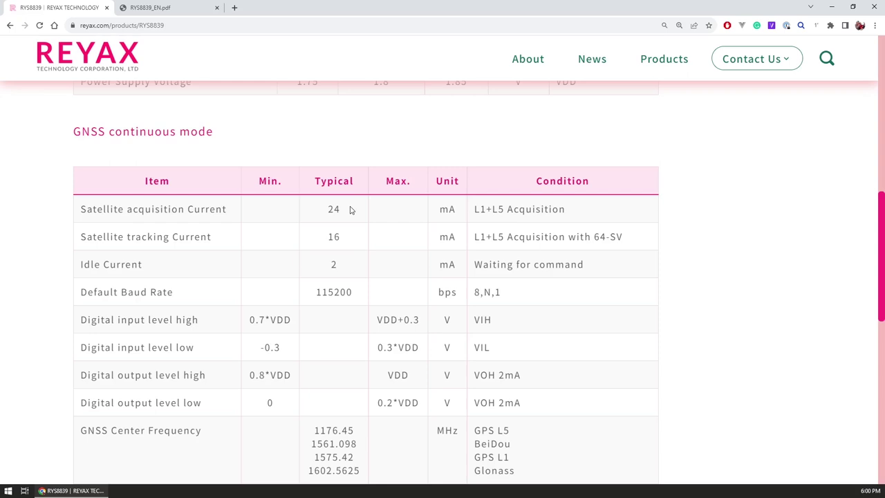
{"action": "scroll", "coordinate": [590, 214], "scroll_direction": "down", "scroll_amount": 3}
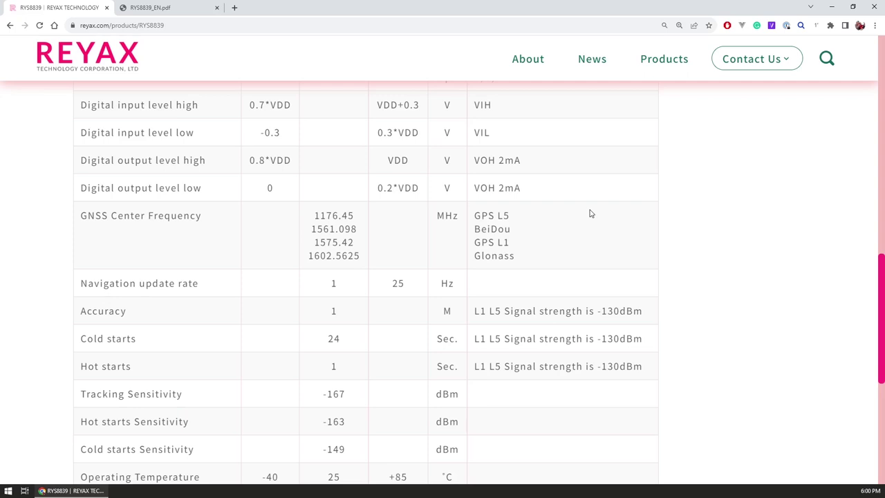
{"action": "scroll", "coordinate": [590, 214], "scroll_direction": "down", "scroll_amount": 2}
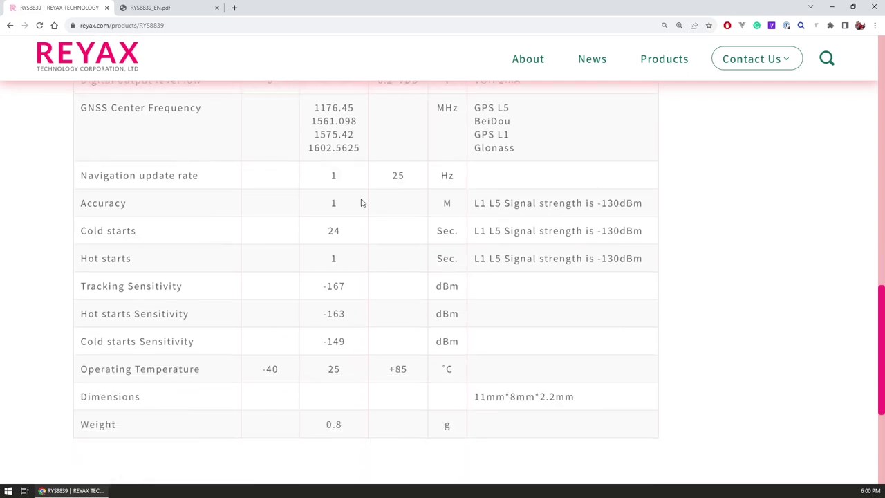
Step: Highlight the 24 s cold start, 1 s hot start and 0.8 g weight values
{"action": "double_click", "coordinate": [334, 231]}
{"action": "double_click", "coordinate": [335, 258]}
{"action": "double_click", "coordinate": [327, 425]}
{"action": "left_click", "coordinate": [351, 427]}
{"action": "double_click", "coordinate": [328, 425]}
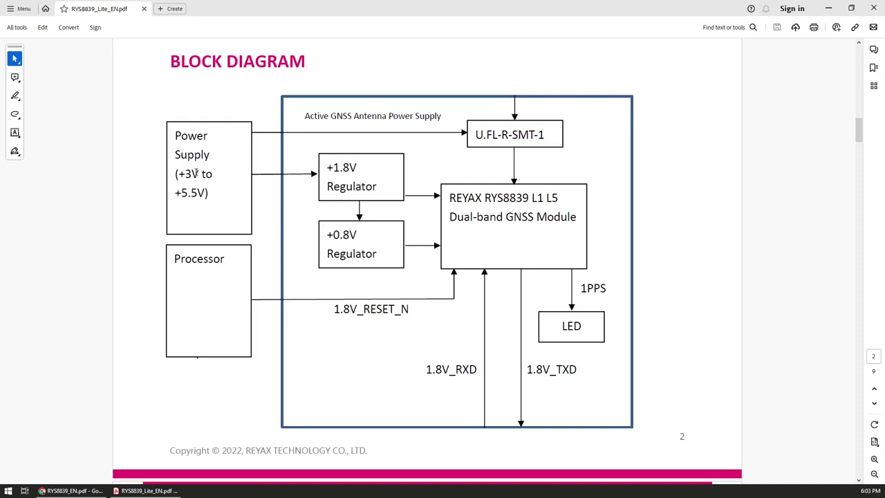
Step: Highlight the 1.8V_RXD and 1.8V_TXD serial line labels on the block diagram, then deselect
{"action": "left_click_drag", "start_coordinate": [426, 370], "coordinate": [477, 371]}
{"action": "left_click_drag", "start_coordinate": [577, 371], "coordinate": [531, 374]}
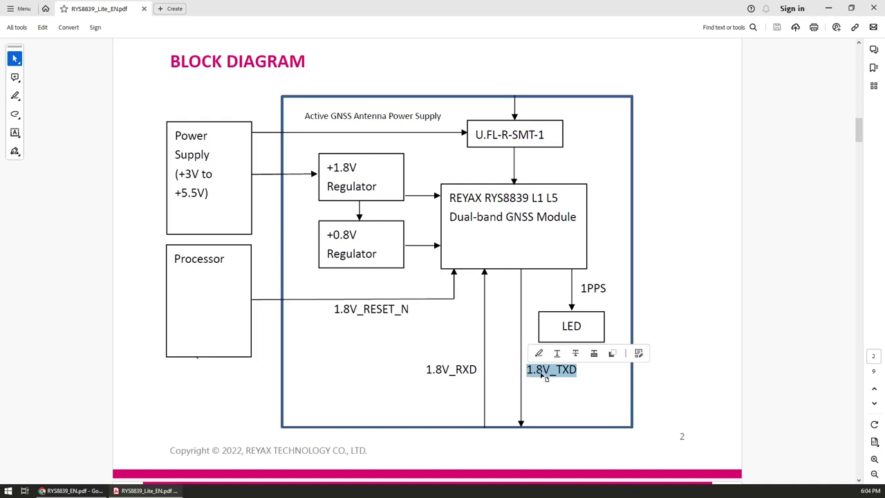
{"action": "left_click", "coordinate": [541, 372]}
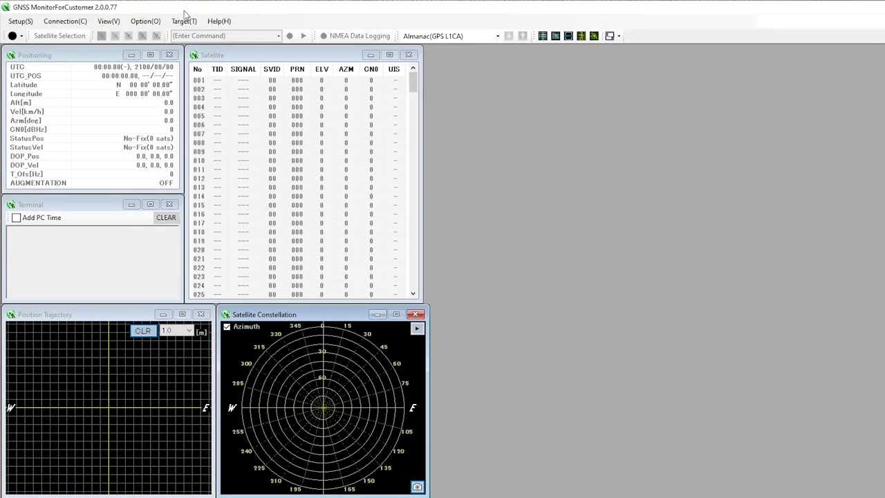
Step: Confirm in the Target menu that CXD5610 is the selected GNSS chip, leaving it unchanged
{"action": "left_click", "coordinate": [182, 21]}
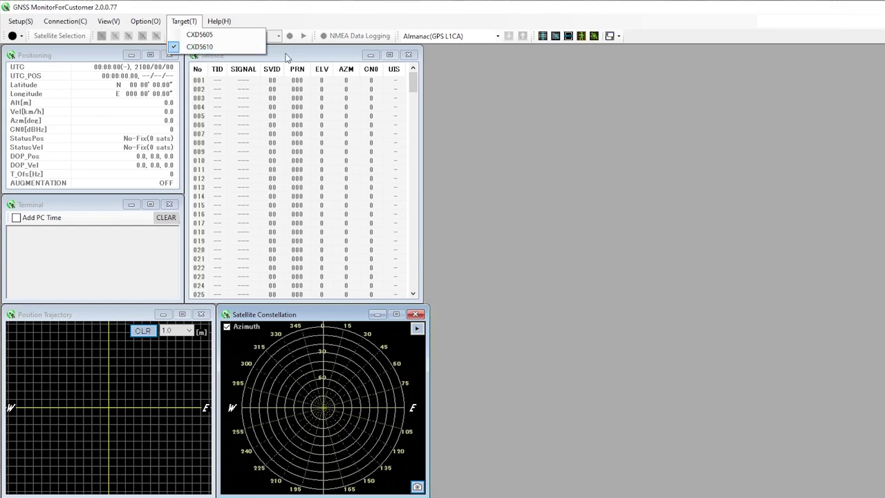
{"action": "left_click", "coordinate": [338, 5]}
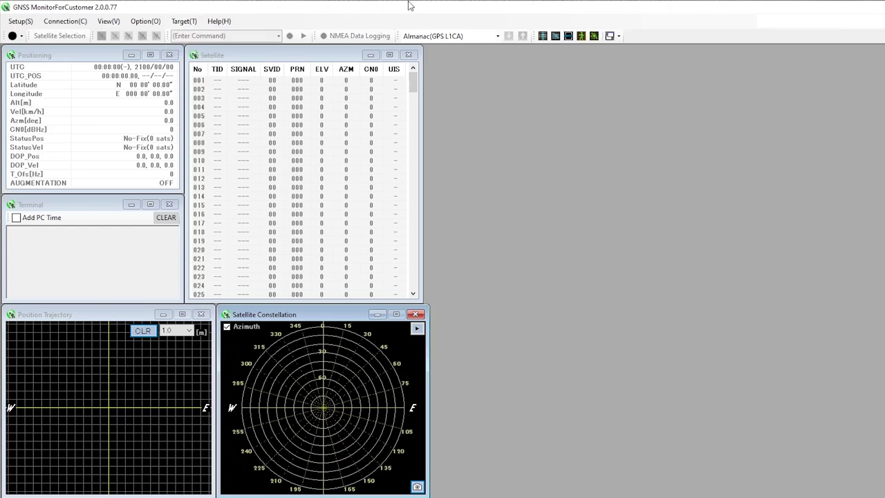
{"action": "left_click", "coordinate": [20, 22]}
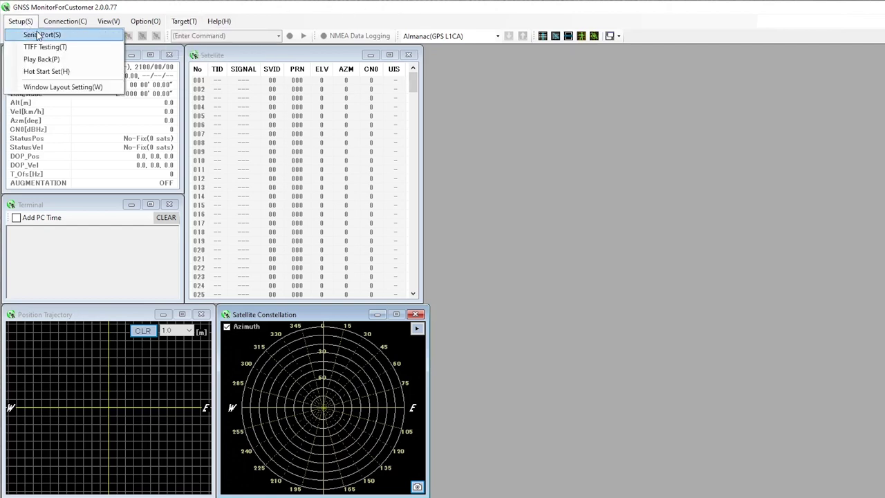
Step: Connect to the module through the Serial Port dialog using COM8 at 115200 baud
{"action": "left_click", "coordinate": [37, 35]}
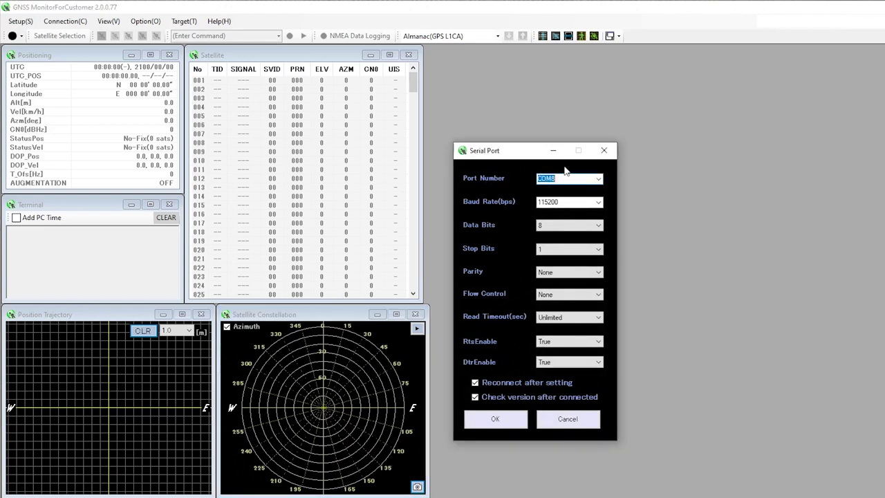
{"action": "left_click", "coordinate": [581, 181]}
{"action": "left_click", "coordinate": [598, 178]}
{"action": "left_click", "coordinate": [598, 179]}
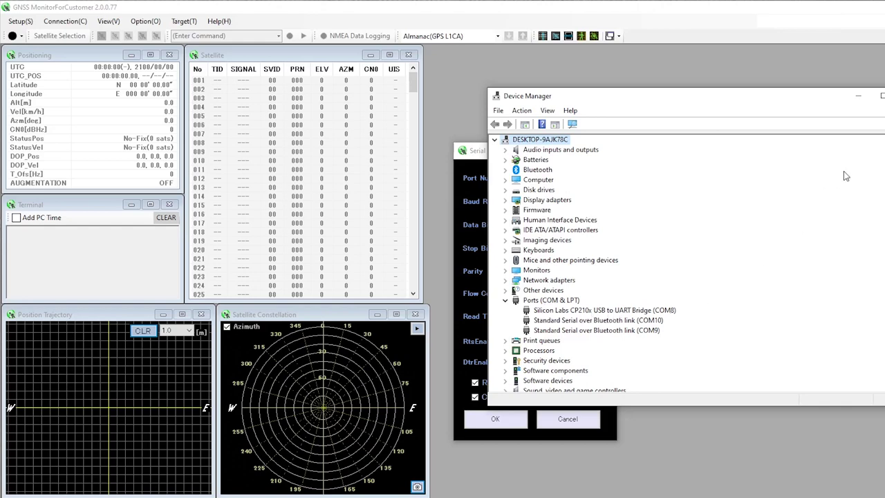
{"action": "left_click", "coordinate": [858, 96]}
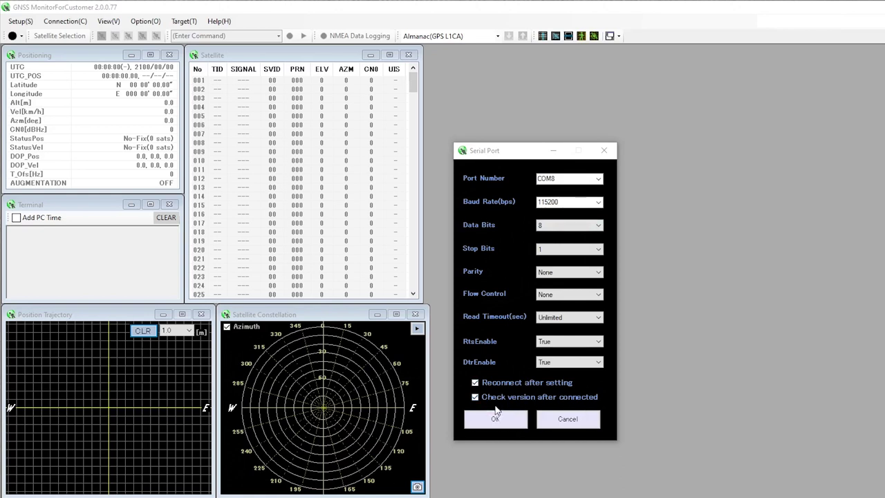
{"action": "left_click", "coordinate": [495, 419]}
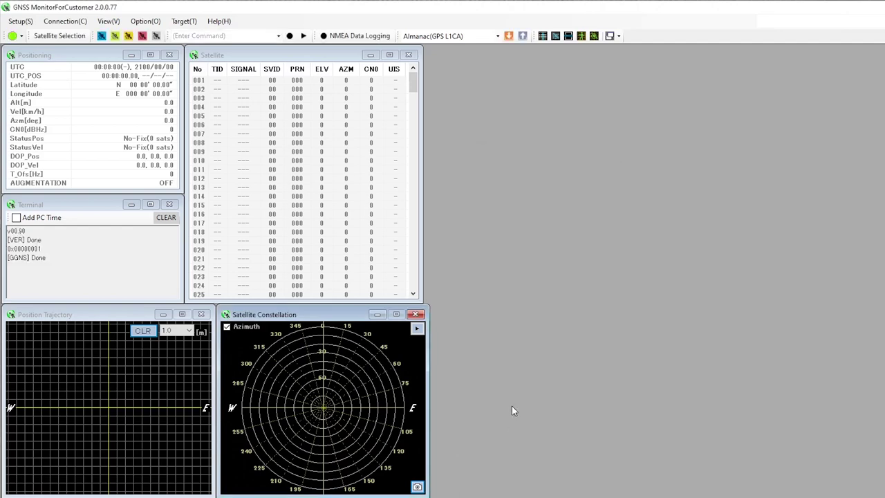
Step: Review the four terminal log lines, then stop positioning so [GSTP] Done is logged
{"action": "left_click_drag", "start_coordinate": [50, 257], "coordinate": [3, 234]}
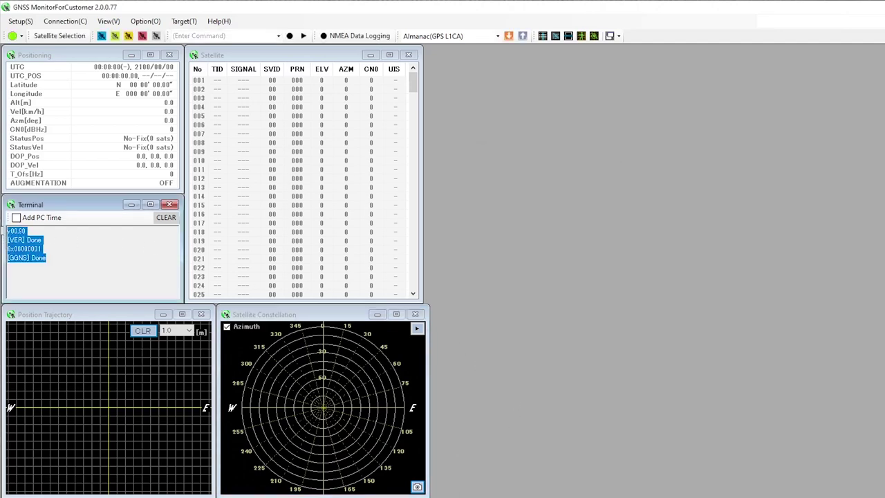
{"action": "left_click", "coordinate": [40, 238]}
{"action": "left_click_drag", "start_coordinate": [49, 257], "coordinate": [3, 238]}
{"action": "left_click", "coordinate": [47, 257]}
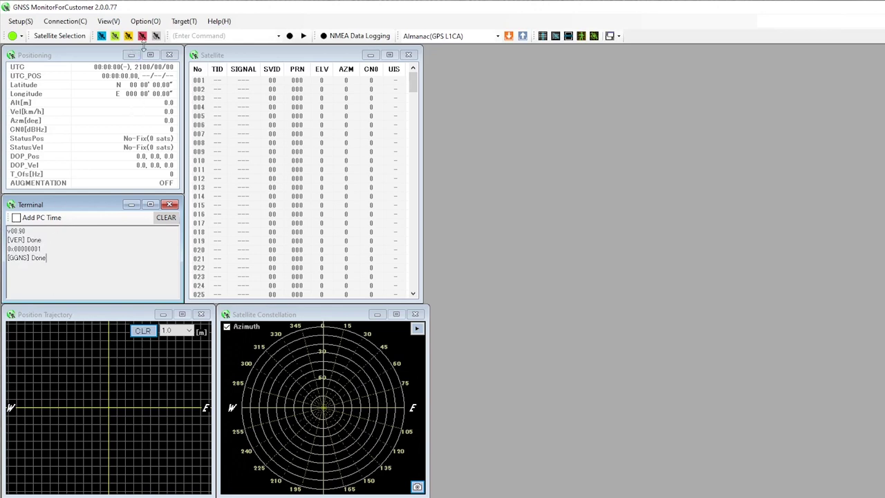
{"action": "left_click", "coordinate": [157, 36]}
{"action": "left_click", "coordinate": [67, 40]}
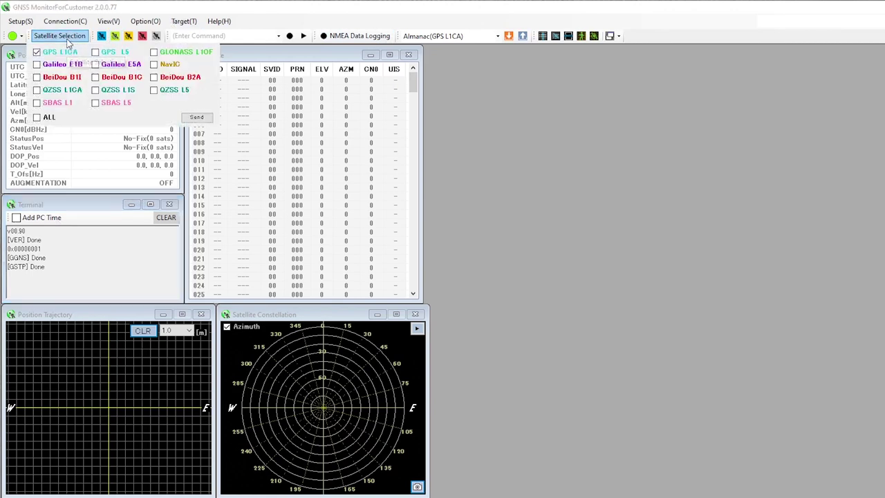
Step: Tick ALL satellite constellations and signals, send them, and check the [GNS] Done line
{"action": "left_click", "coordinate": [45, 118]}
{"action": "left_click", "coordinate": [197, 118]}
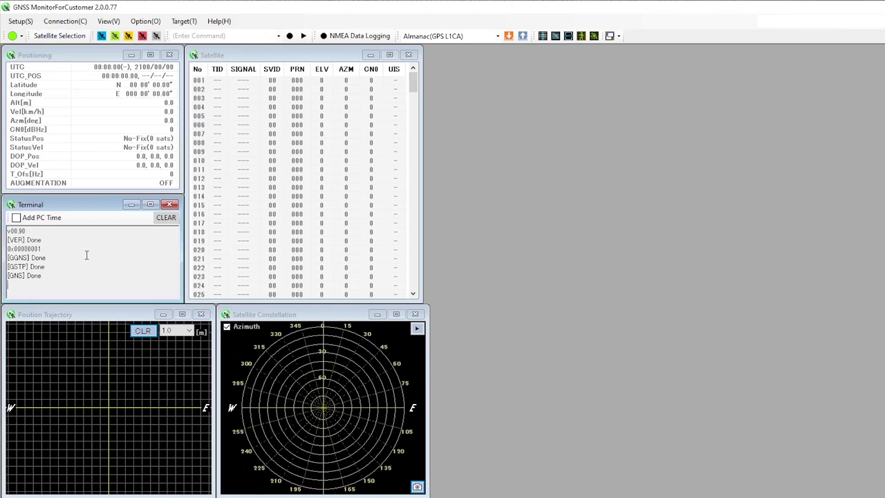
{"action": "left_click_drag", "start_coordinate": [51, 279], "coordinate": [2, 280]}
{"action": "left_click", "coordinate": [144, 36]}
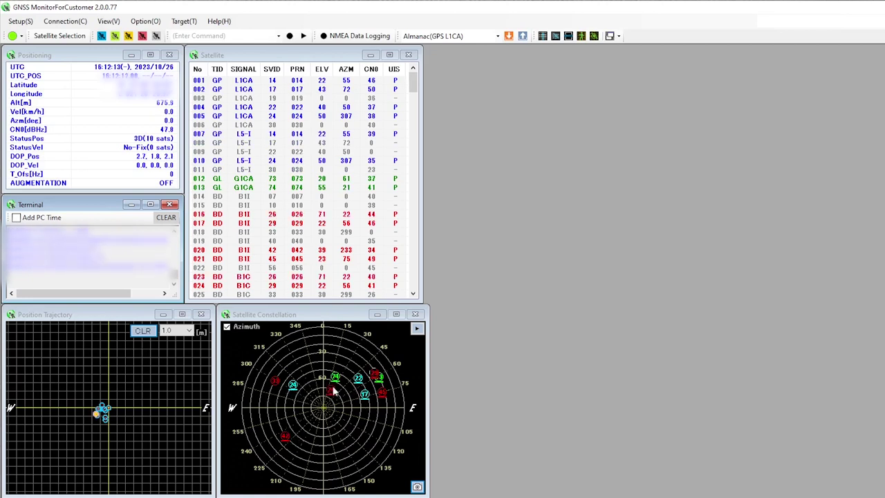
Step: Scroll the satellite list as Galileo L1-BC and E5a signals join an 18-satellite 3D fix
{"action": "scroll", "coordinate": [272, 216], "scroll_direction": "down", "scroll_amount": 7}
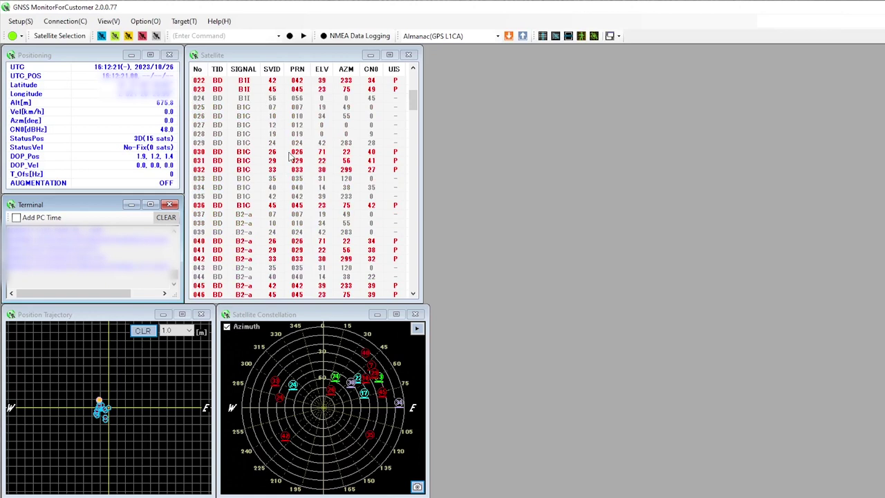
{"action": "scroll", "coordinate": [305, 169], "scroll_direction": "down", "scroll_amount": 5}
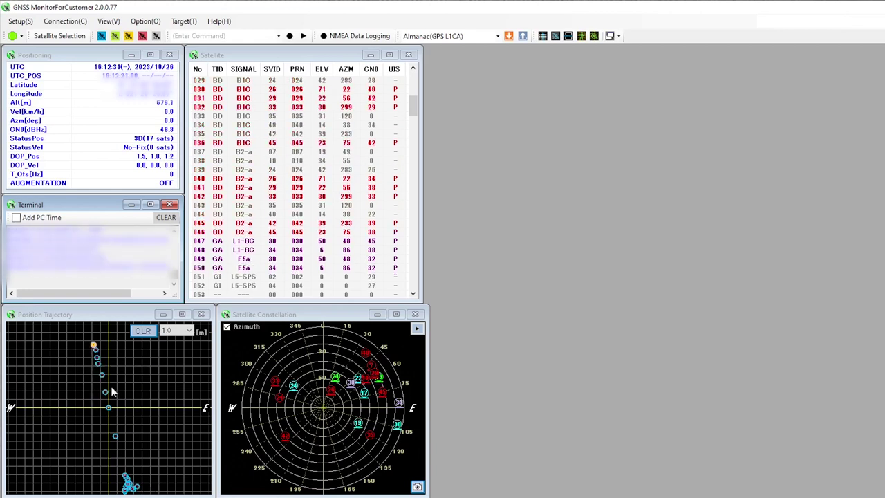
{"action": "left_click", "coordinate": [171, 332]}
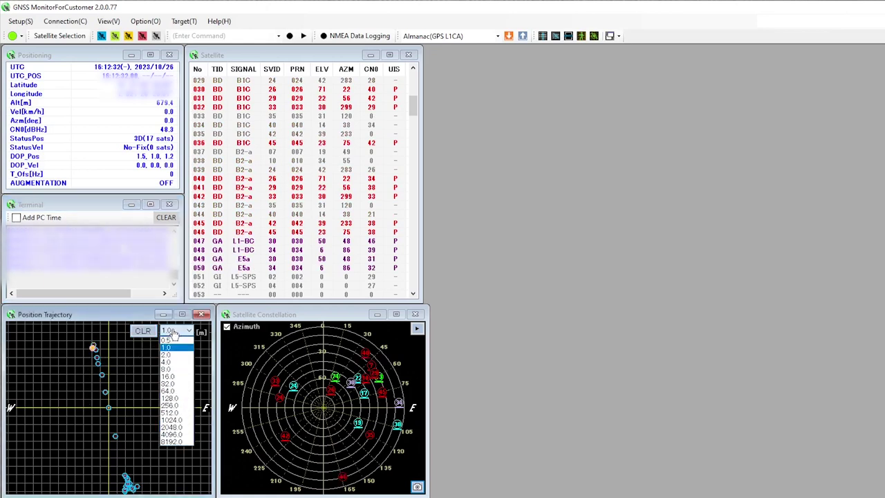
{"action": "left_click", "coordinate": [176, 369]}
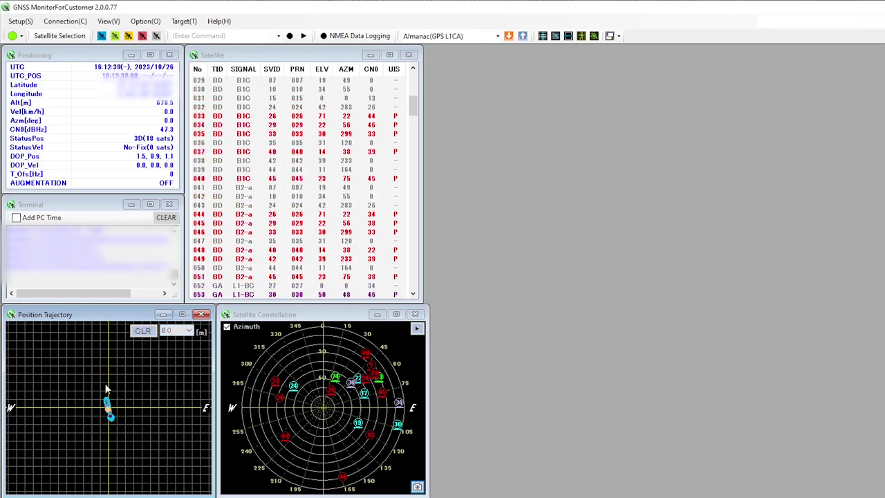
{"action": "left_click", "coordinate": [174, 332]}
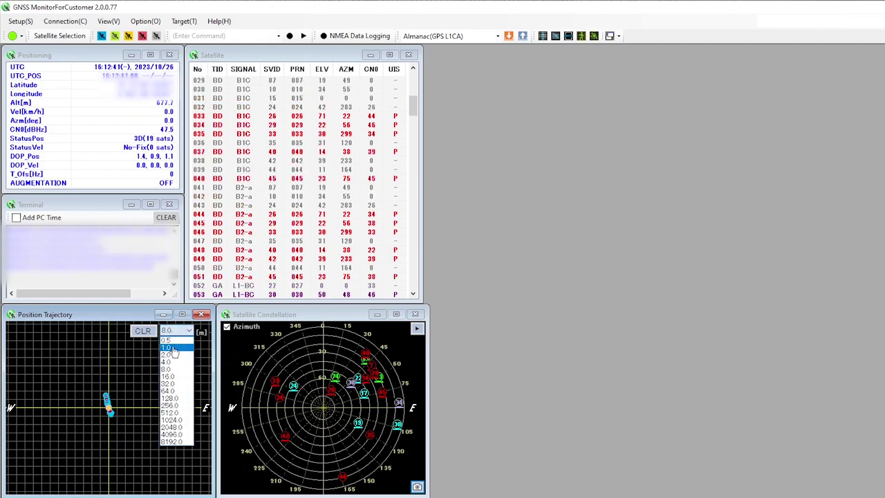
{"action": "left_click", "coordinate": [174, 348]}
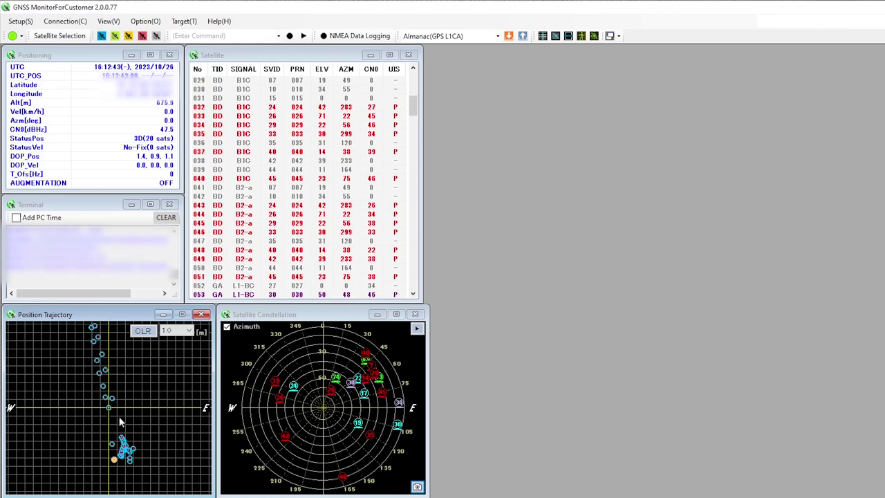